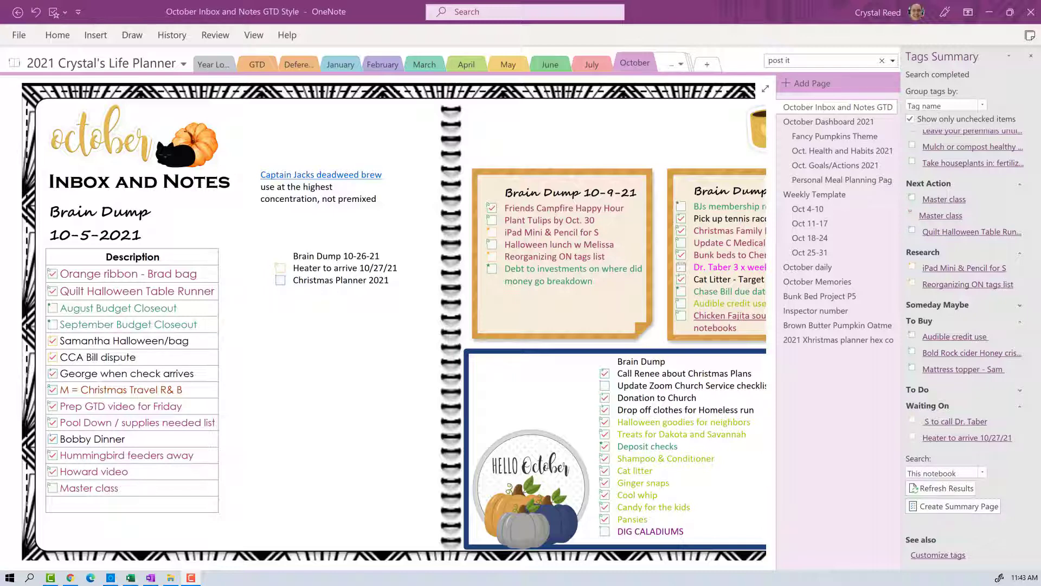
Open Customize Tags from the Quick Access Toolbar's Tags dropdown to list every tag.
scroll(377, 525, up, 3)
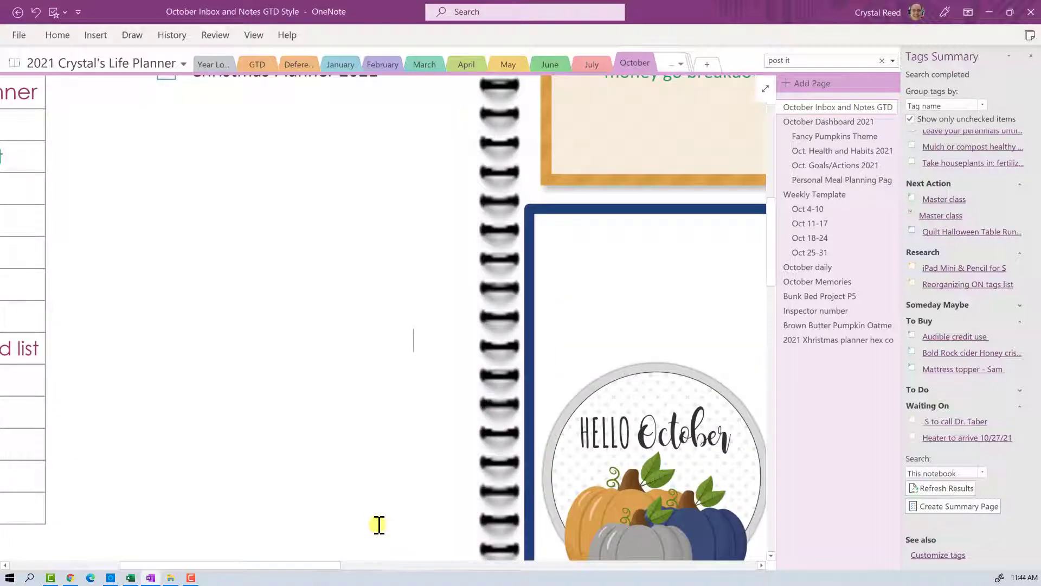
click(64, 12)
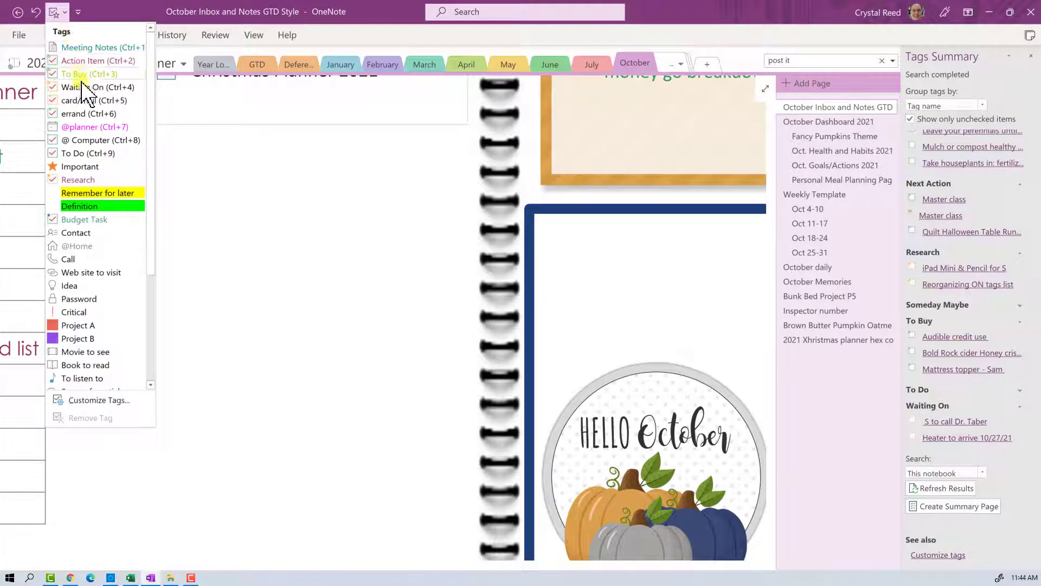
click(111, 402)
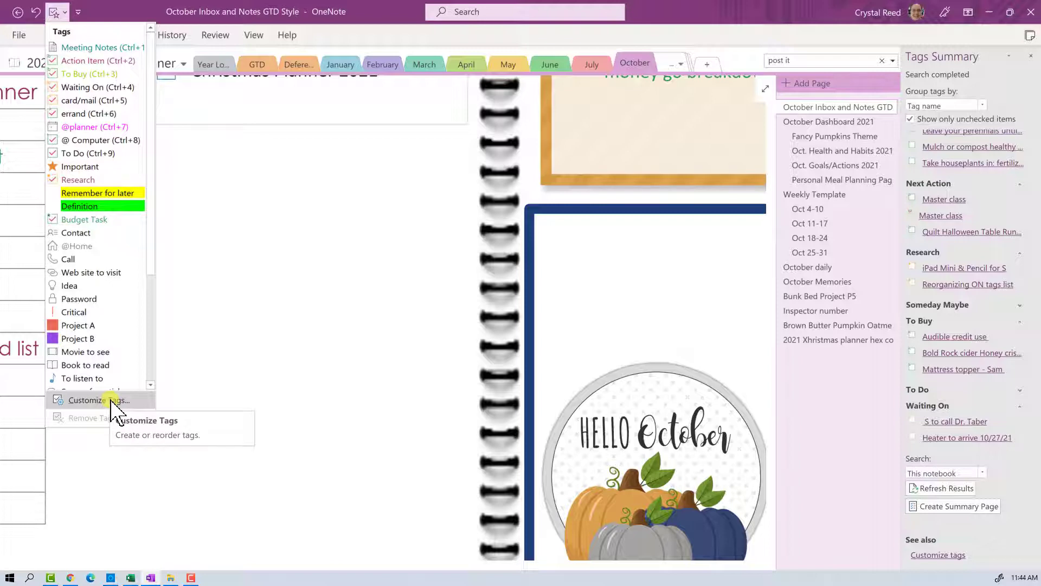
click(111, 401)
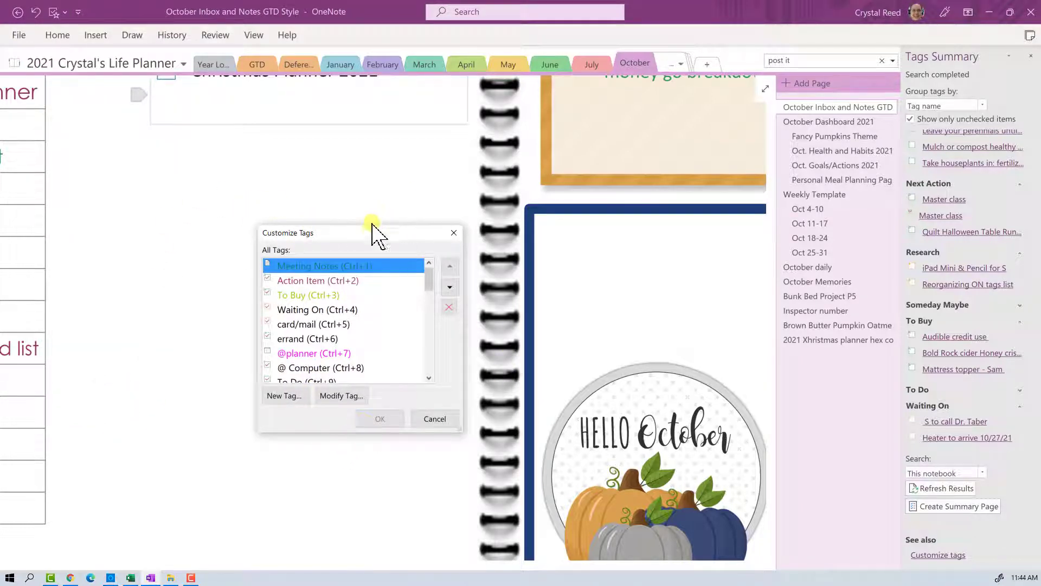
Move the Customize Tags dialog up and left, then stretch it taller down to Project B.
drag(372, 232, 319, 151)
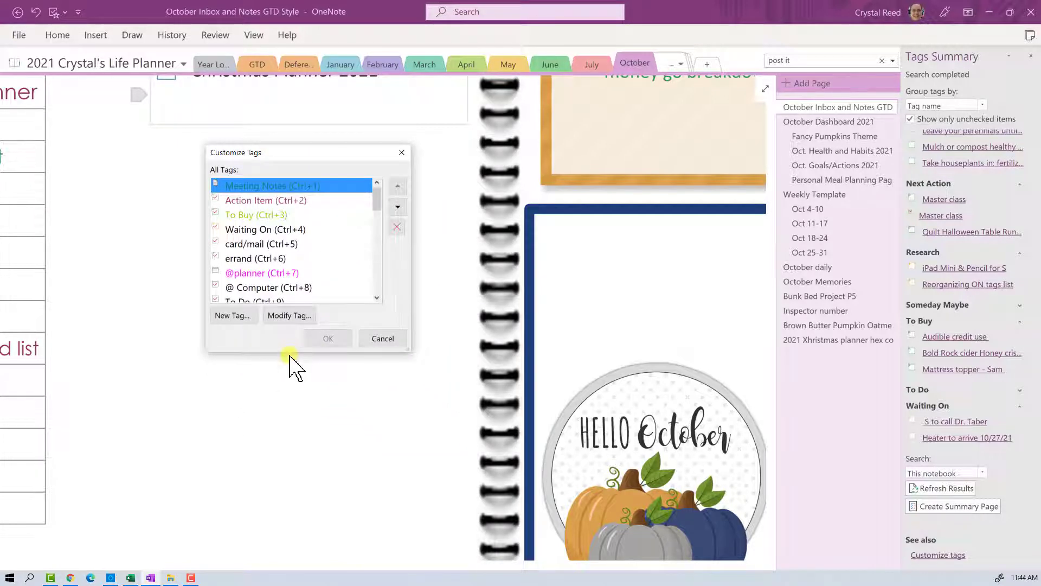
drag(288, 352, 280, 564)
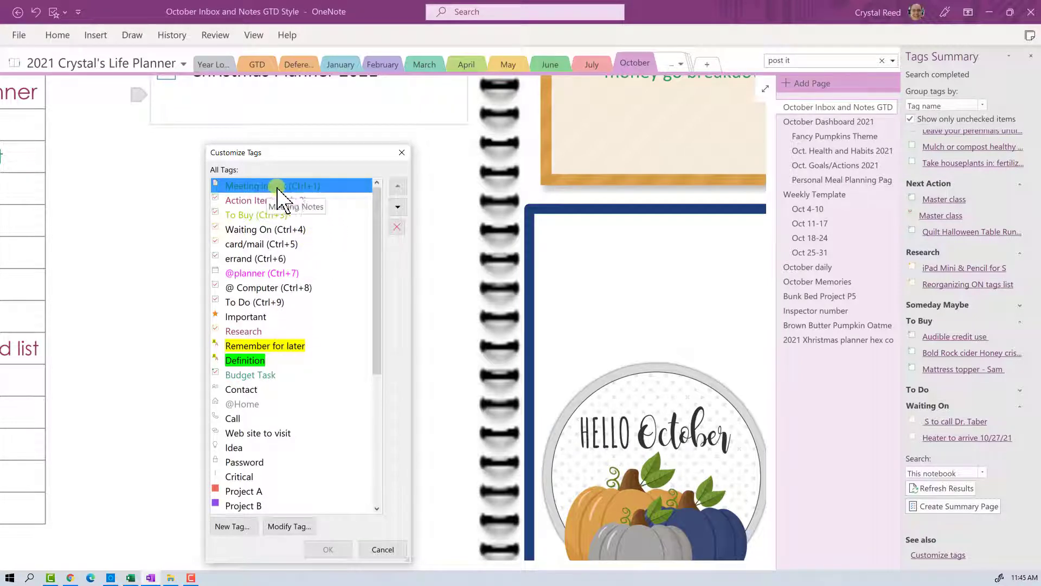
Move Meeting Notes down below Budget Task so Action Item becomes Ctrl+1.
click(310, 216)
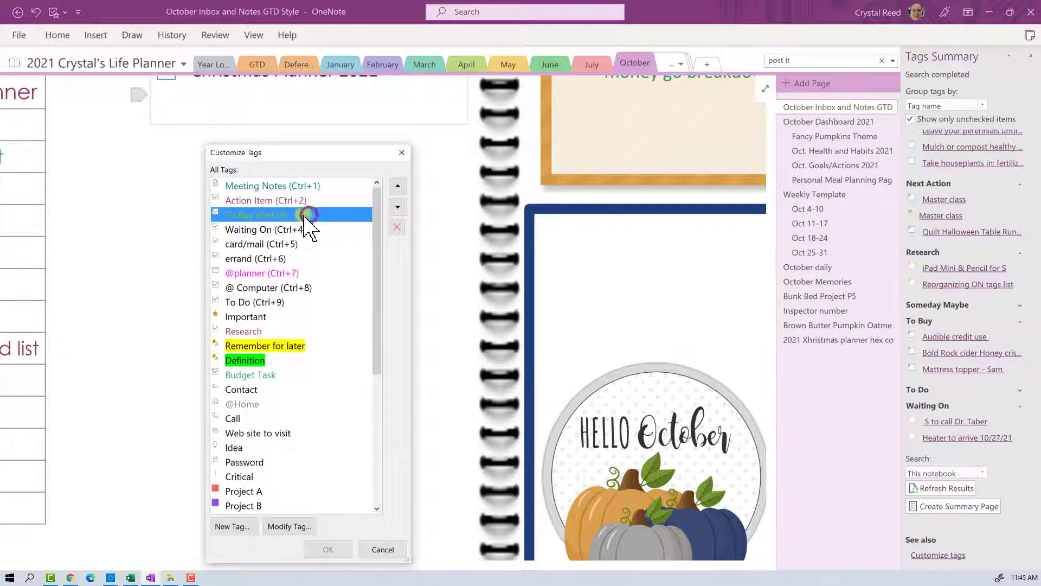
click(242, 186)
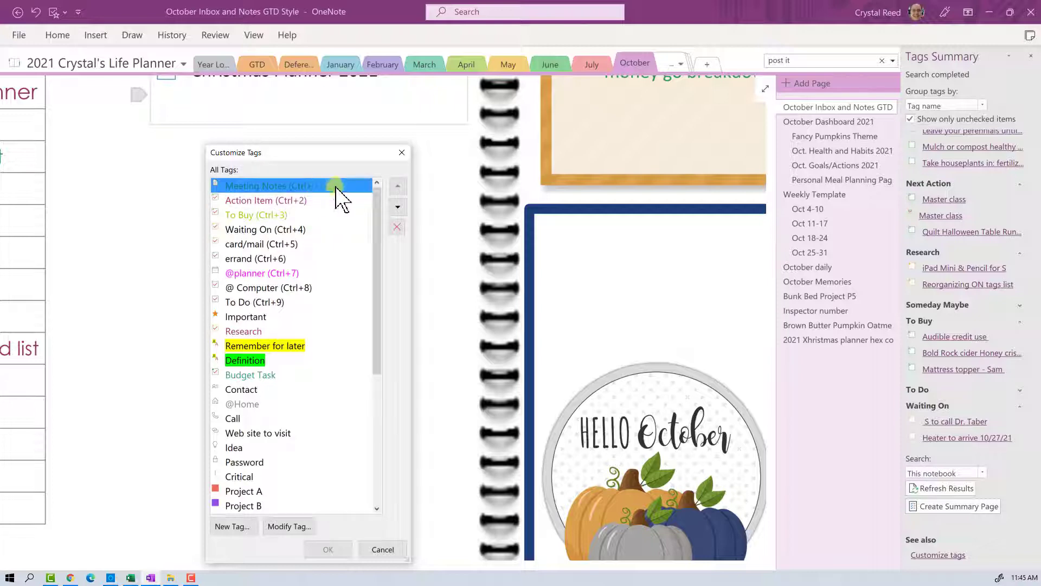
click(398, 206)
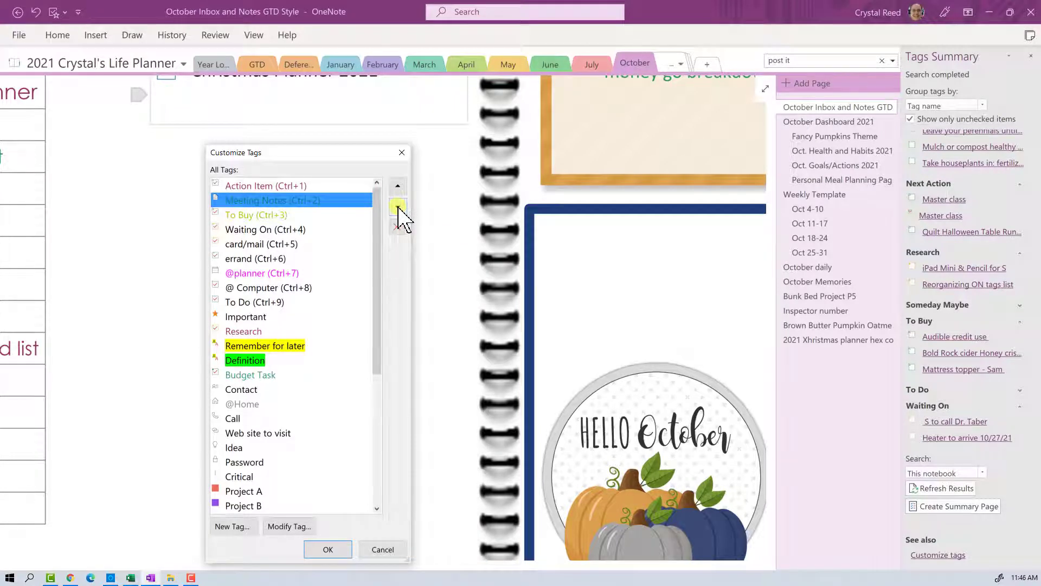
click(398, 207)
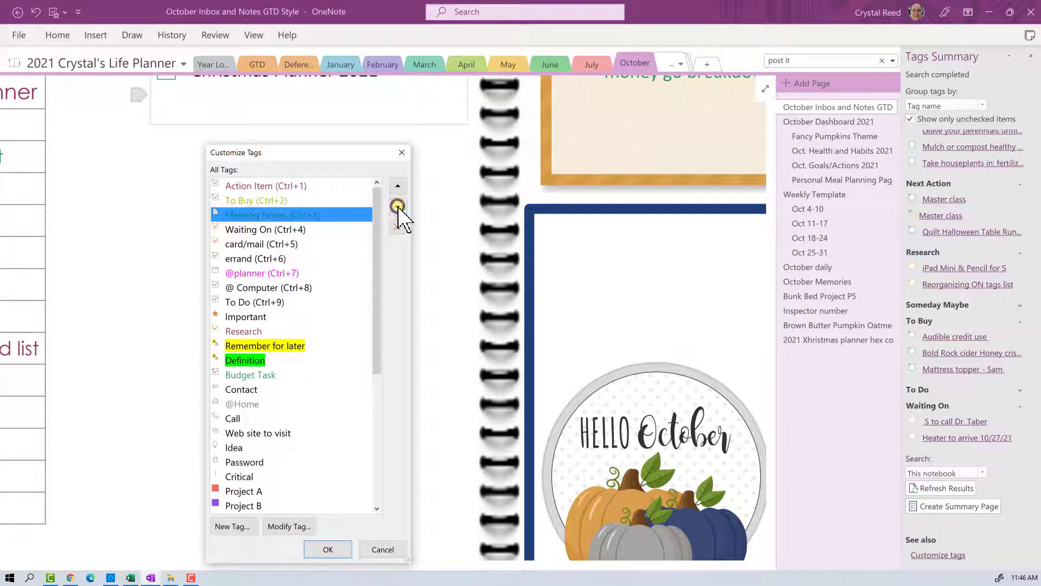
click(398, 207)
click(398, 206)
click(398, 207)
click(398, 207)
click(398, 207)
click(398, 206)
click(398, 207)
click(398, 207)
click(398, 206)
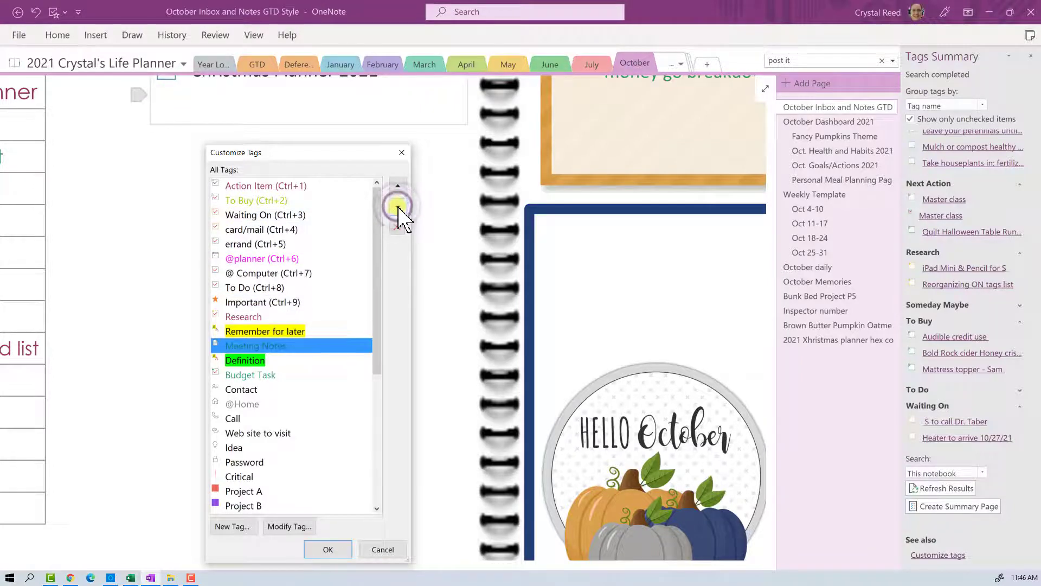
click(398, 206)
click(398, 206)
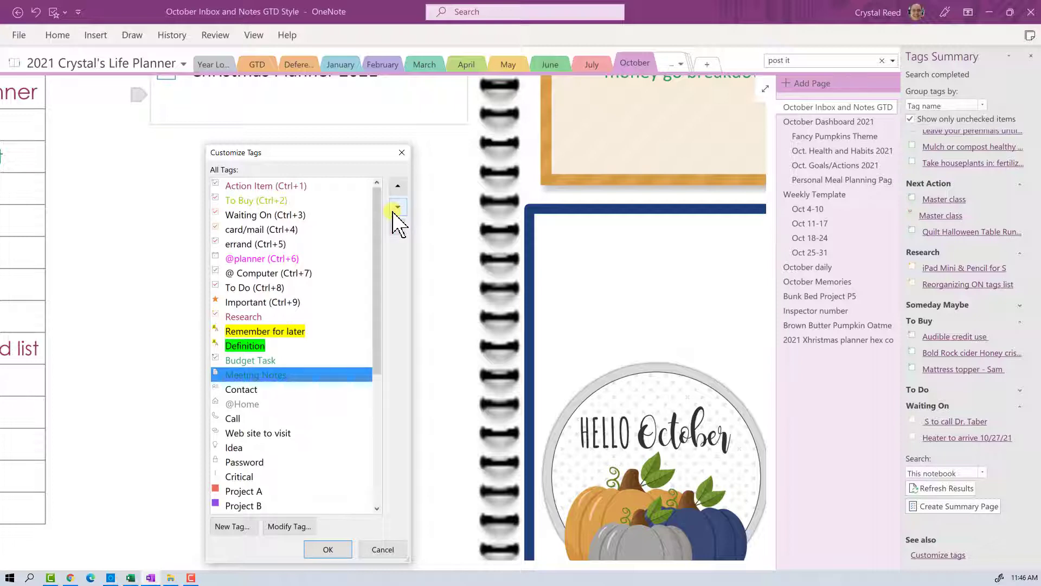
Move Budget Task ten places up the tag list to sit just below To Buy.
click(267, 360)
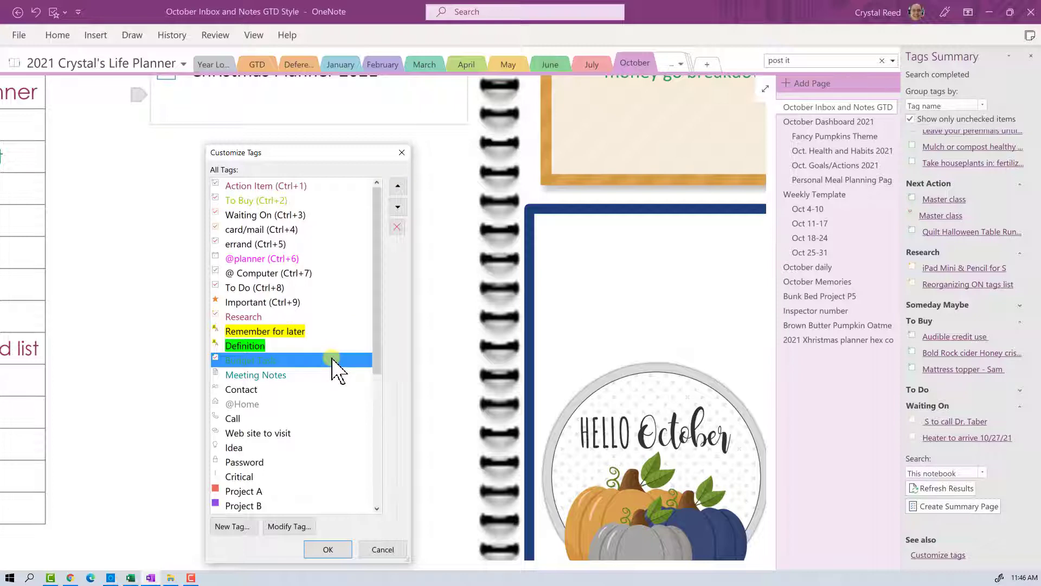
click(396, 182)
click(397, 182)
click(396, 182)
click(396, 182)
click(396, 183)
click(396, 182)
click(396, 182)
click(397, 182)
click(396, 182)
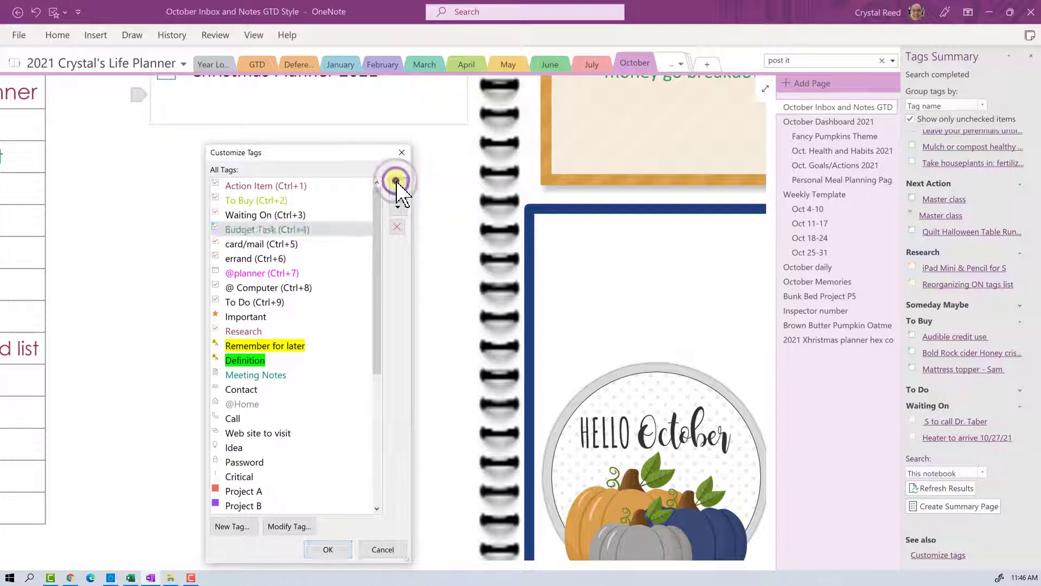
click(396, 183)
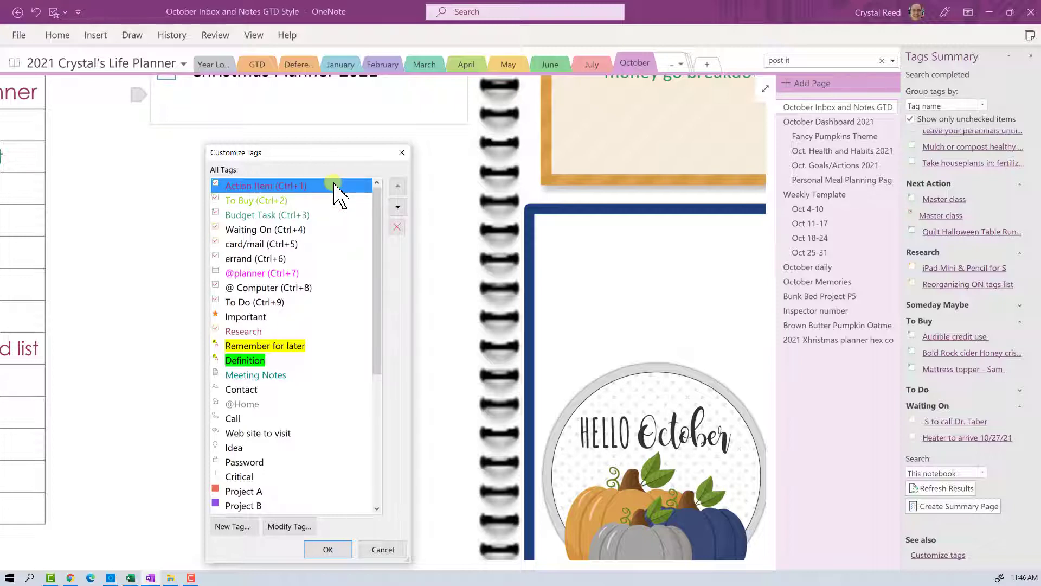
Move the @ Computer tag up to second place in the list.
click(257, 289)
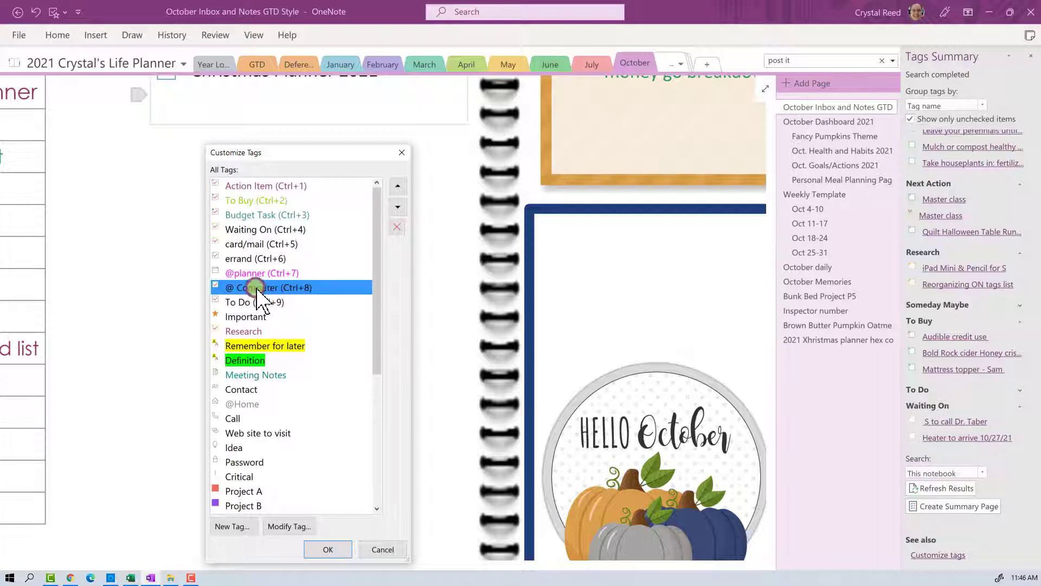
click(398, 186)
click(398, 186)
click(398, 186)
click(398, 186)
click(401, 188)
click(401, 188)
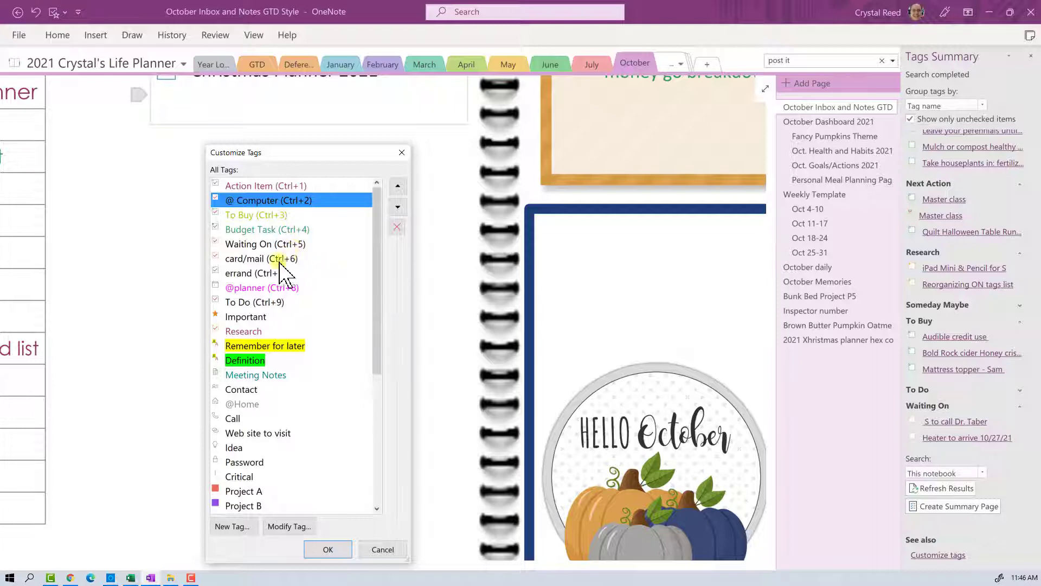
Move errand up to Ctrl+4 and card/mail up to Ctrl+3.
click(246, 273)
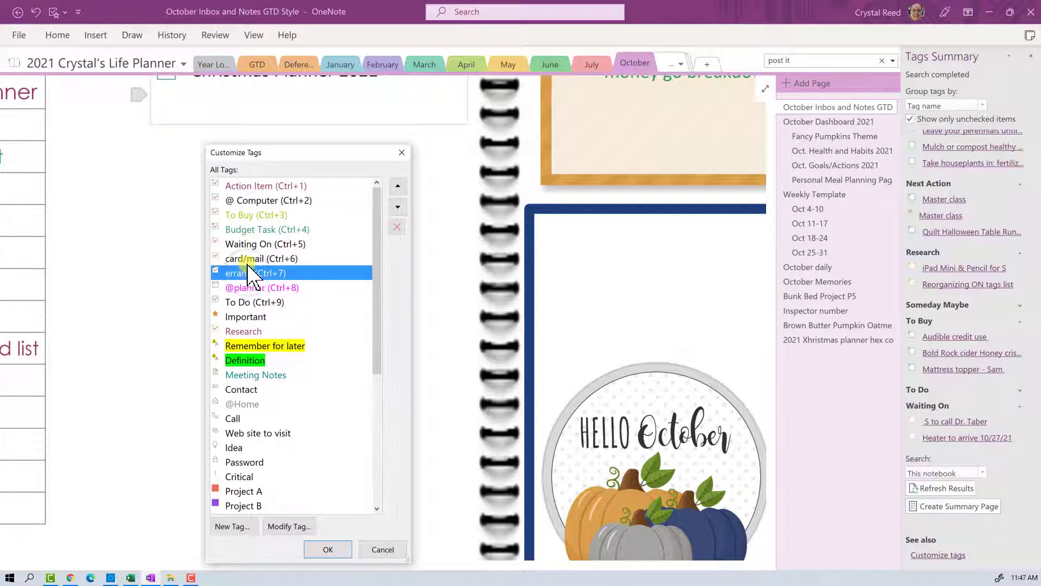
click(400, 184)
click(400, 184)
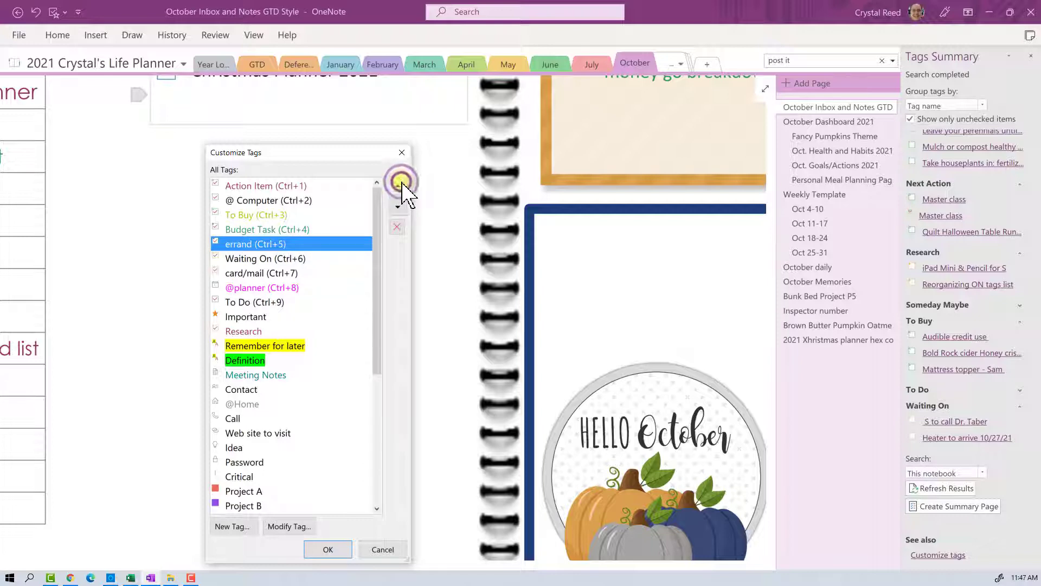
click(400, 184)
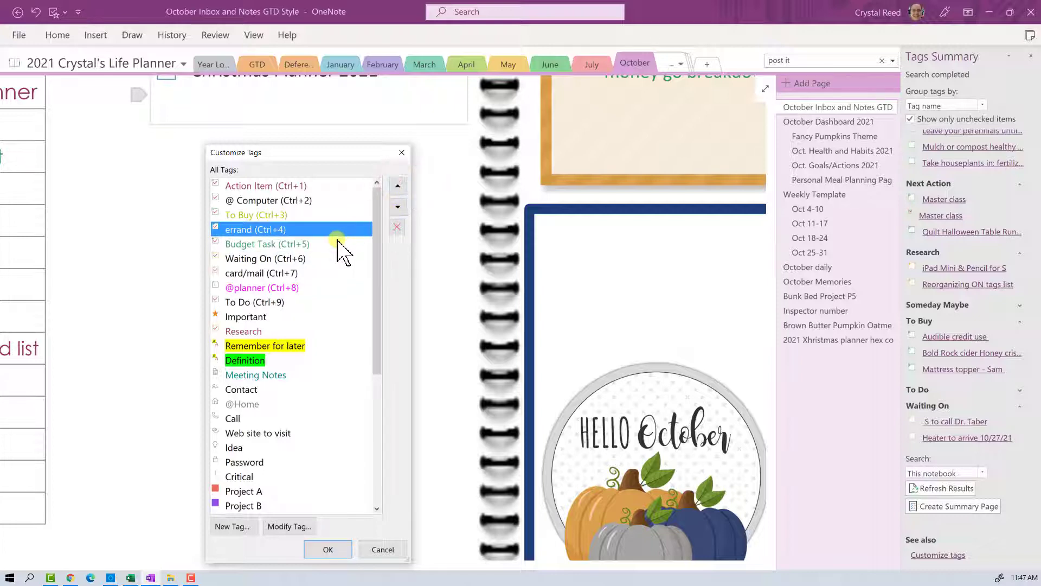
click(260, 273)
click(398, 185)
click(398, 185)
click(398, 185)
click(398, 185)
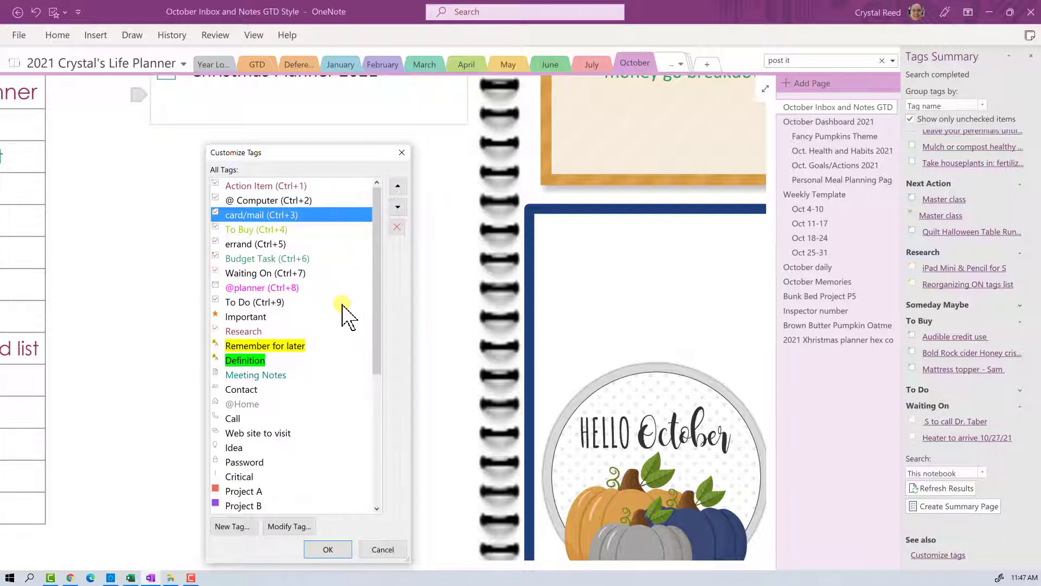
Move the To Do tag up to Ctrl+3.
click(281, 302)
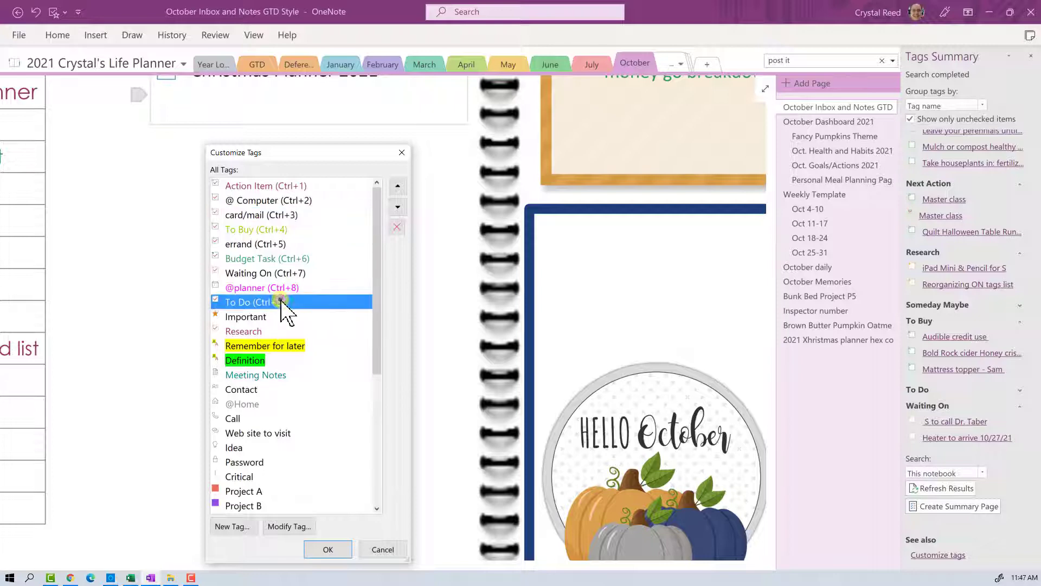
click(399, 185)
click(398, 185)
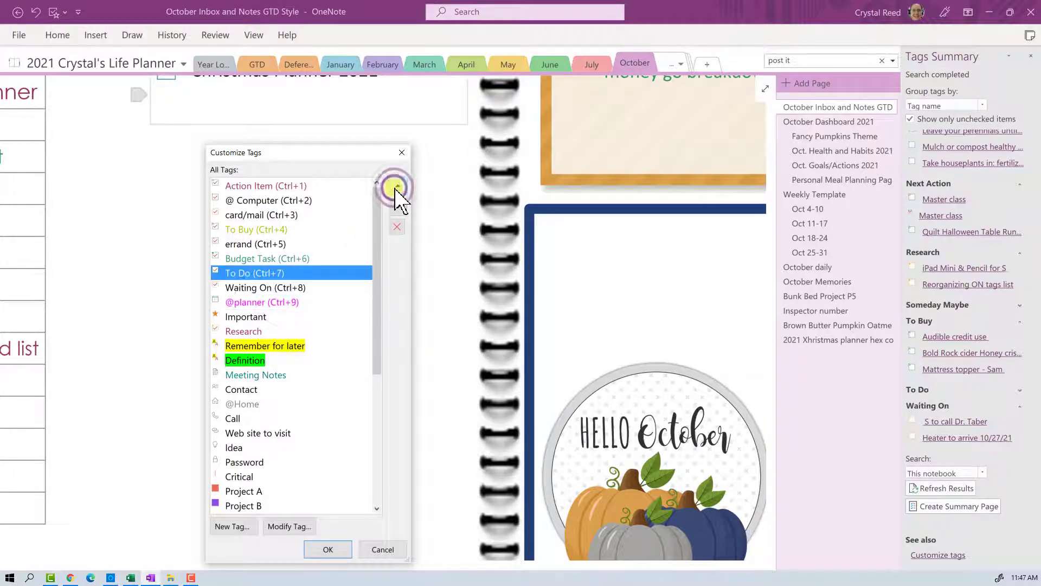
click(398, 185)
click(398, 186)
click(396, 186)
click(397, 186)
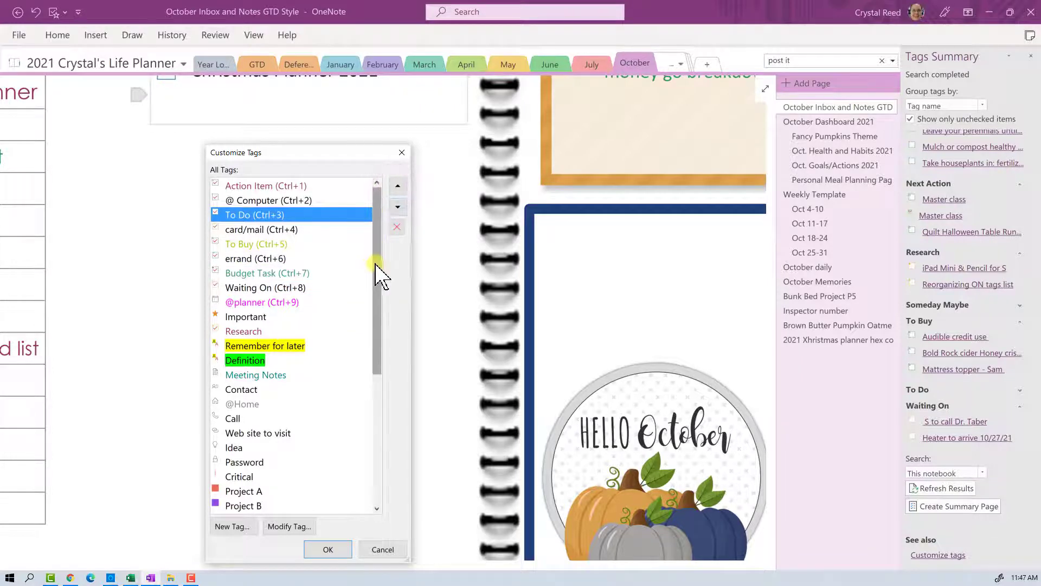
drag(376, 264, 372, 296)
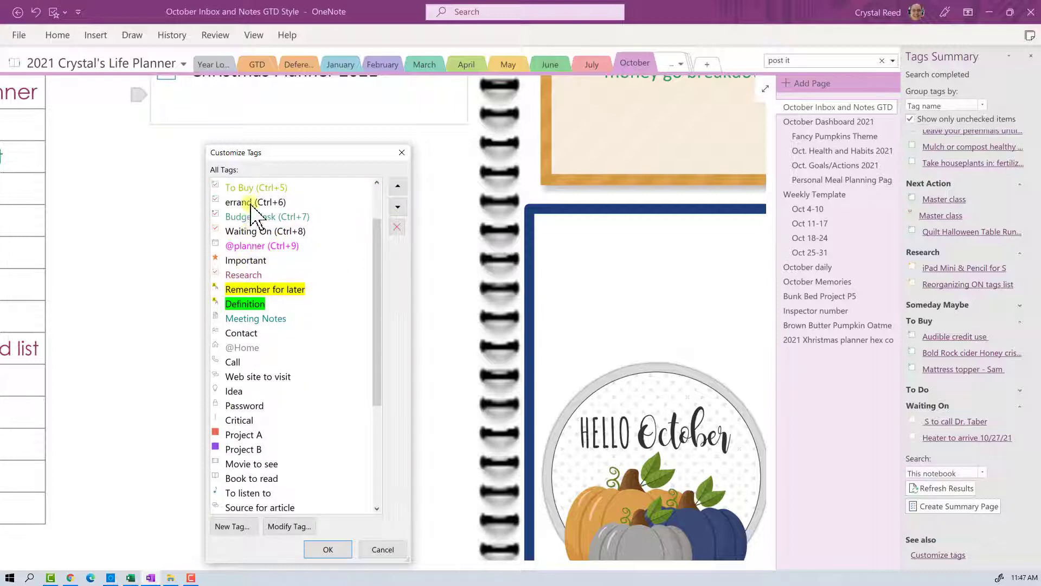
click(260, 247)
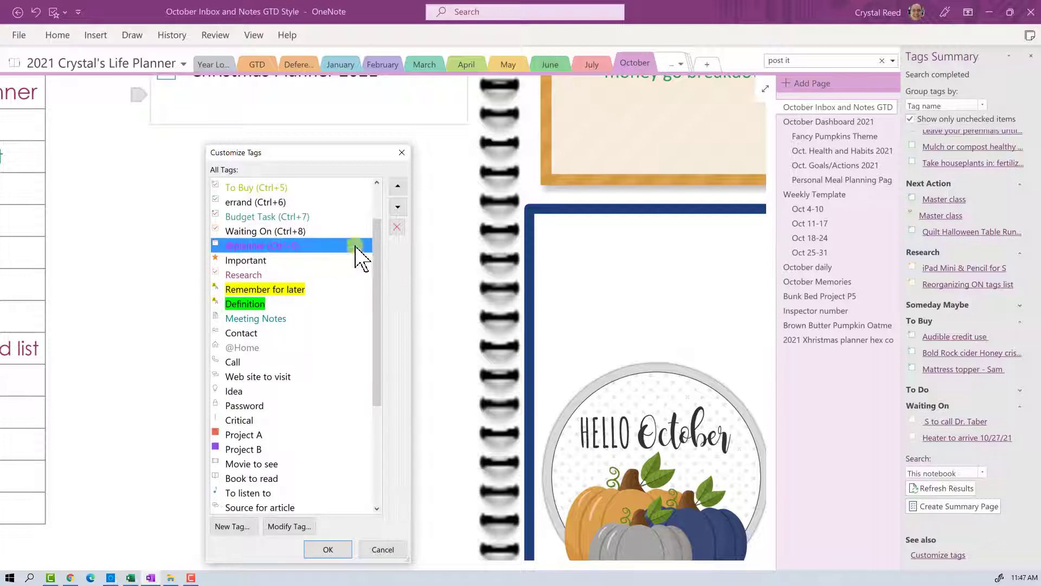
click(399, 228)
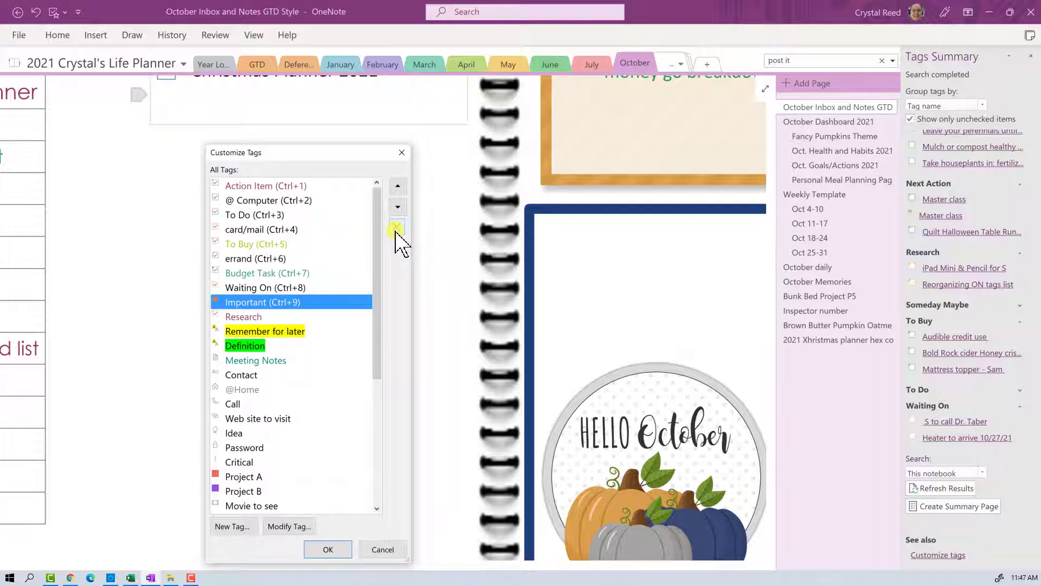
Move Research up three places above Budget Task to Ctrl+7.
drag(380, 270, 378, 280)
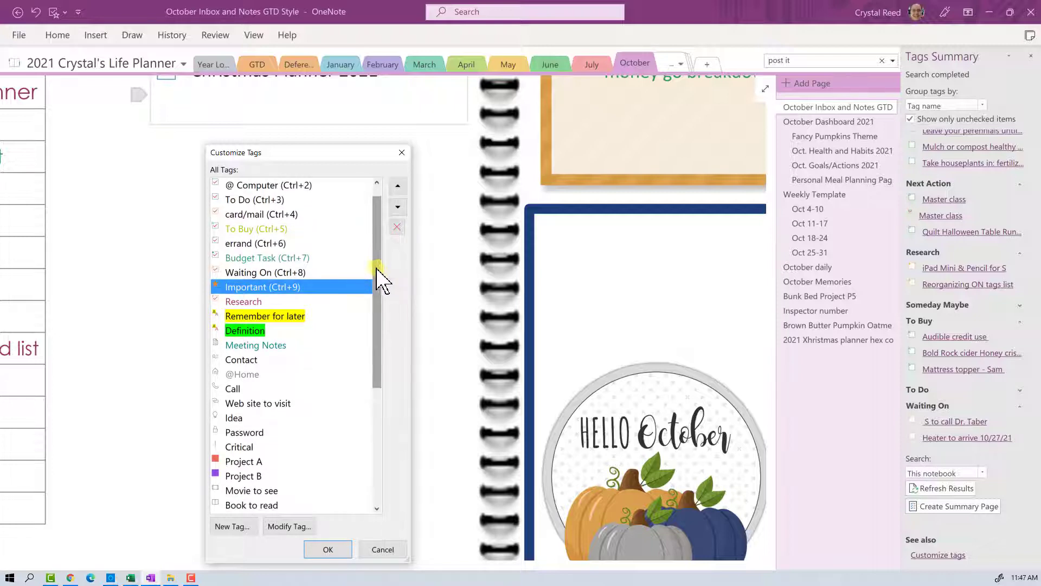
click(255, 301)
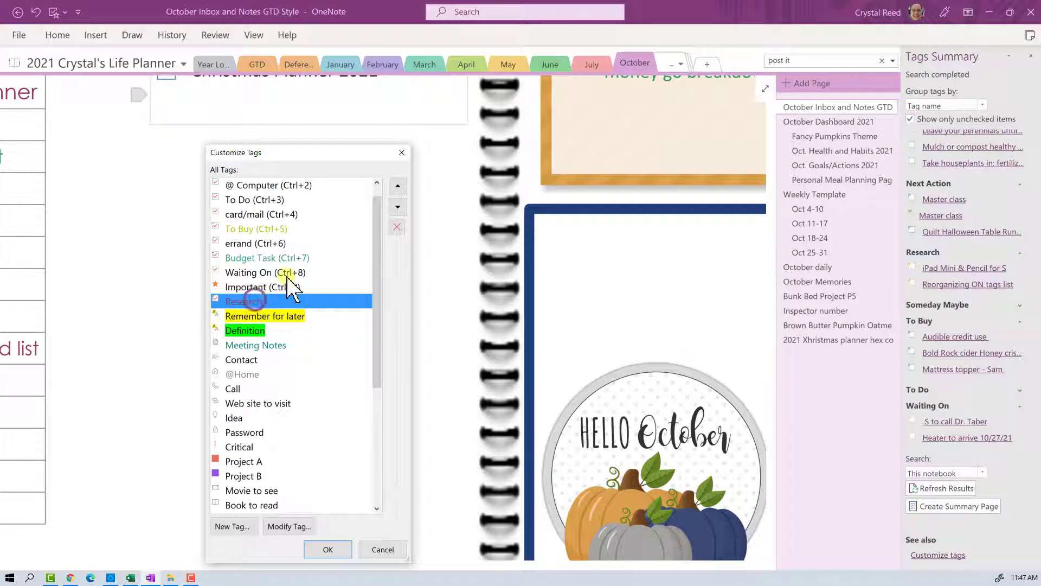
click(397, 187)
click(397, 186)
click(397, 186)
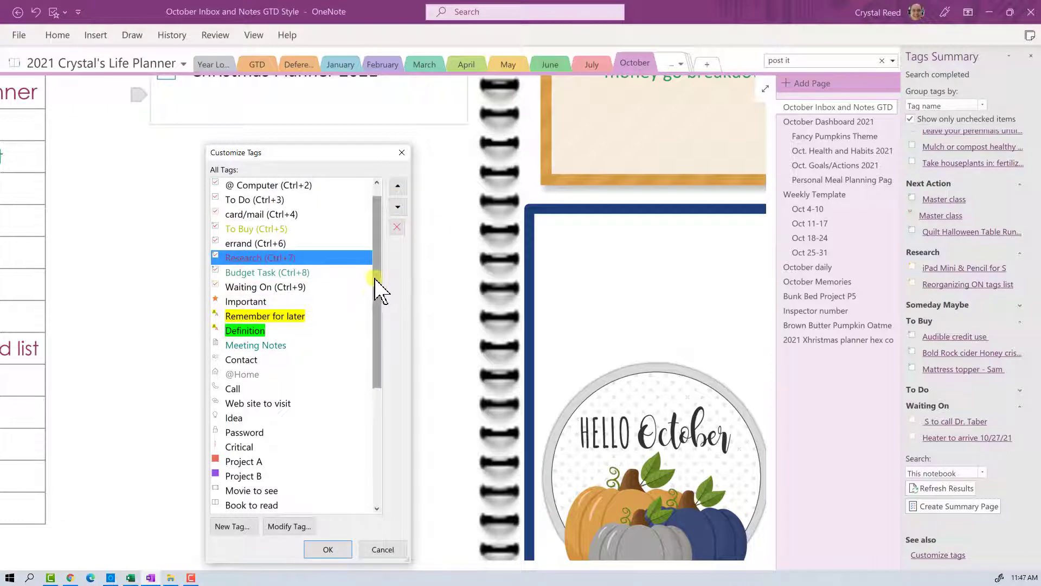
drag(377, 293, 351, 425)
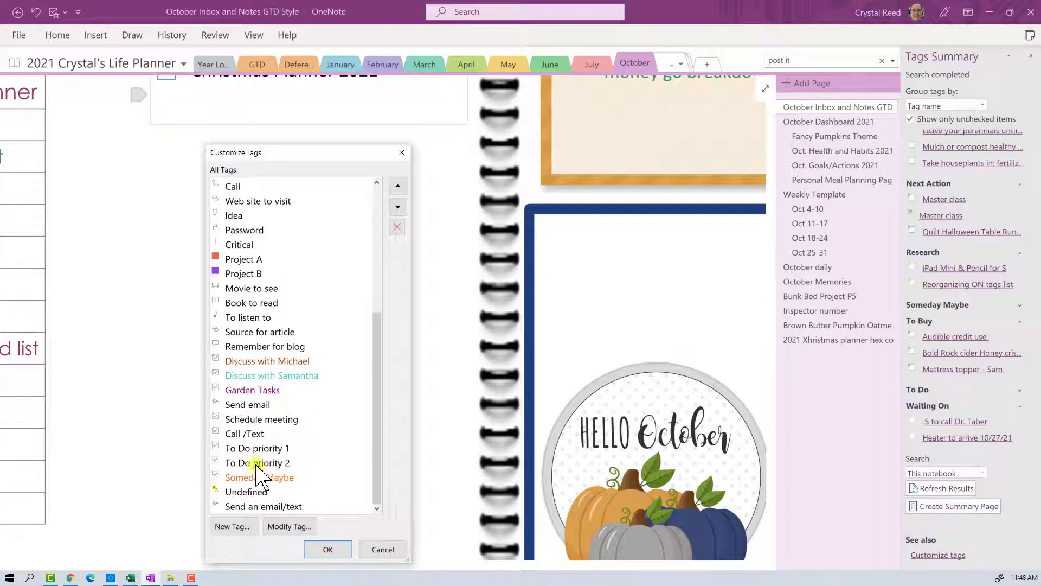
Move Discuss with Michael up the list to just below Waiting On.
click(280, 362)
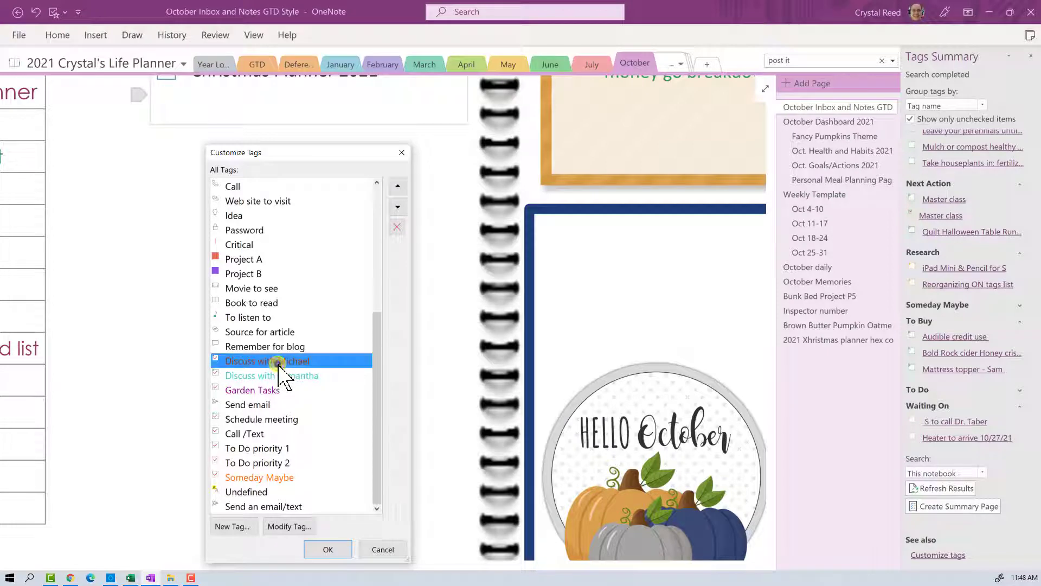
click(397, 185)
click(397, 185)
click(398, 186)
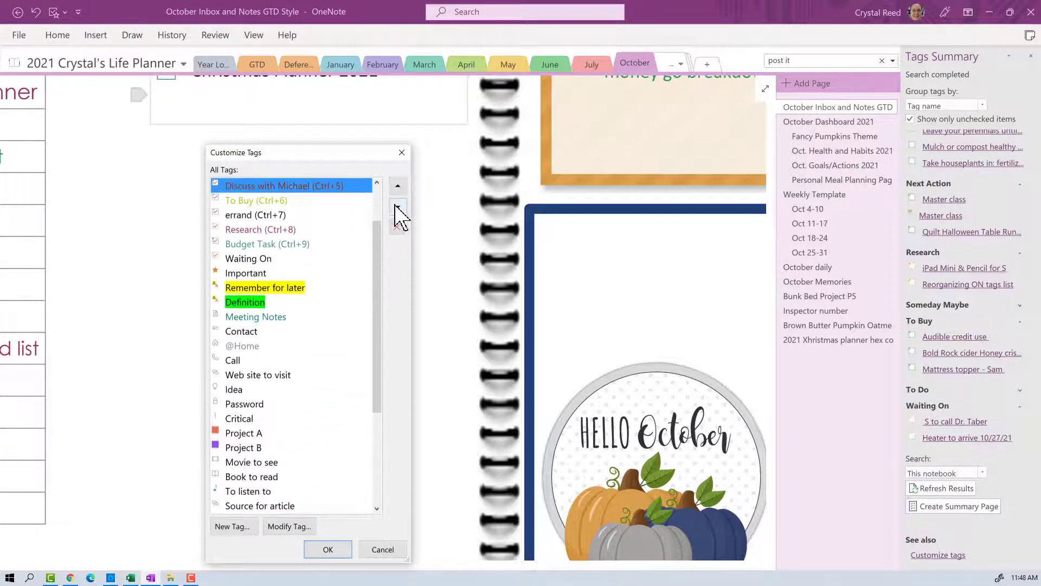
click(398, 207)
scroll(372, 472, down, 3)
click(278, 434)
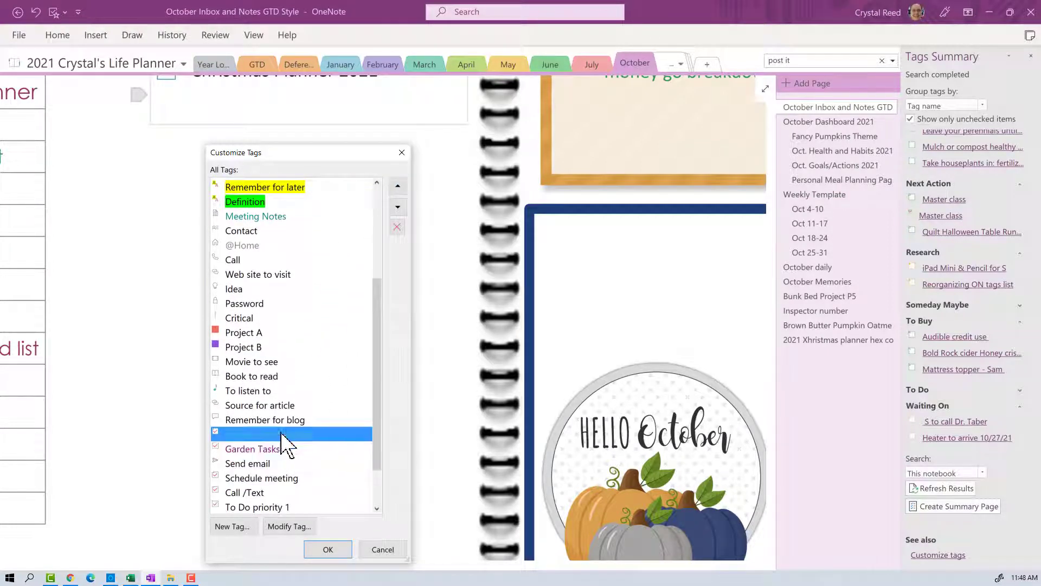
Place Discuss with Samantha directly beneath Discuss with Michael.
click(398, 185)
click(397, 186)
click(398, 185)
click(398, 186)
click(398, 186)
click(398, 186)
click(397, 185)
click(397, 186)
click(398, 186)
click(398, 185)
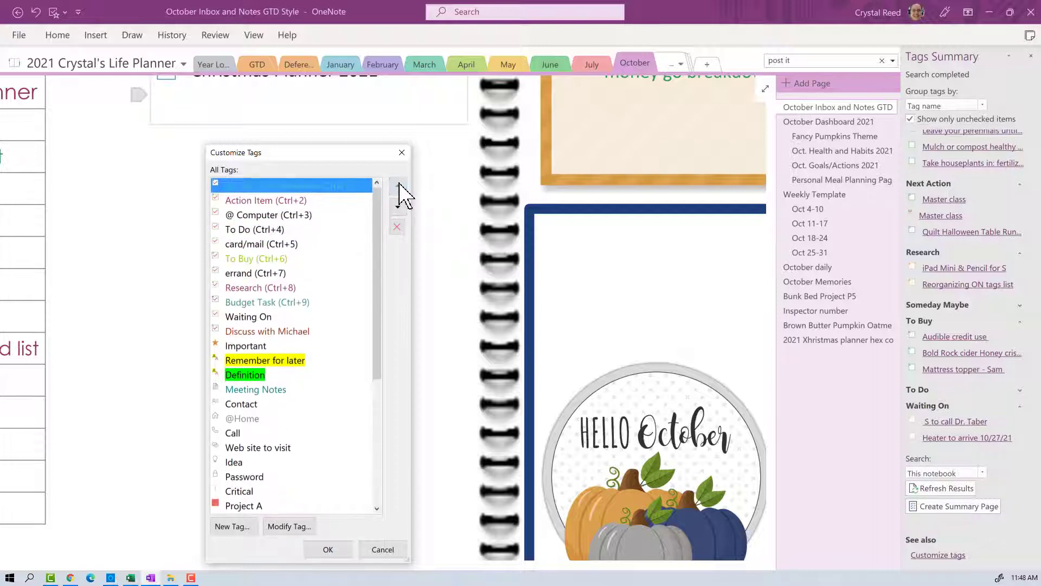
click(397, 207)
click(398, 206)
click(397, 206)
click(398, 207)
Move Garden Tasks up to third place as Ctrl+3.
scroll(380, 467, down, 3)
click(369, 475)
scroll(374, 466, down, 2)
click(398, 186)
click(399, 186)
click(399, 186)
click(399, 186)
click(398, 186)
click(398, 186)
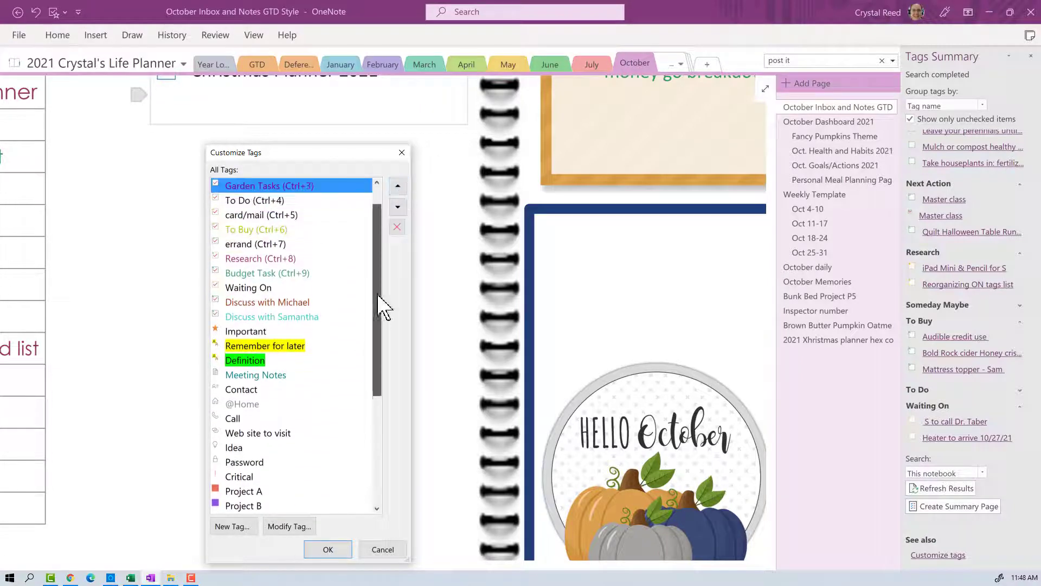
Move Someday Maybe four places up to sit below Waiting On.
scroll(383, 302, down, 5)
click(277, 478)
click(397, 185)
click(398, 185)
click(397, 185)
click(398, 186)
click(398, 185)
click(397, 185)
click(397, 186)
click(398, 185)
click(398, 186)
click(398, 185)
click(397, 185)
click(398, 185)
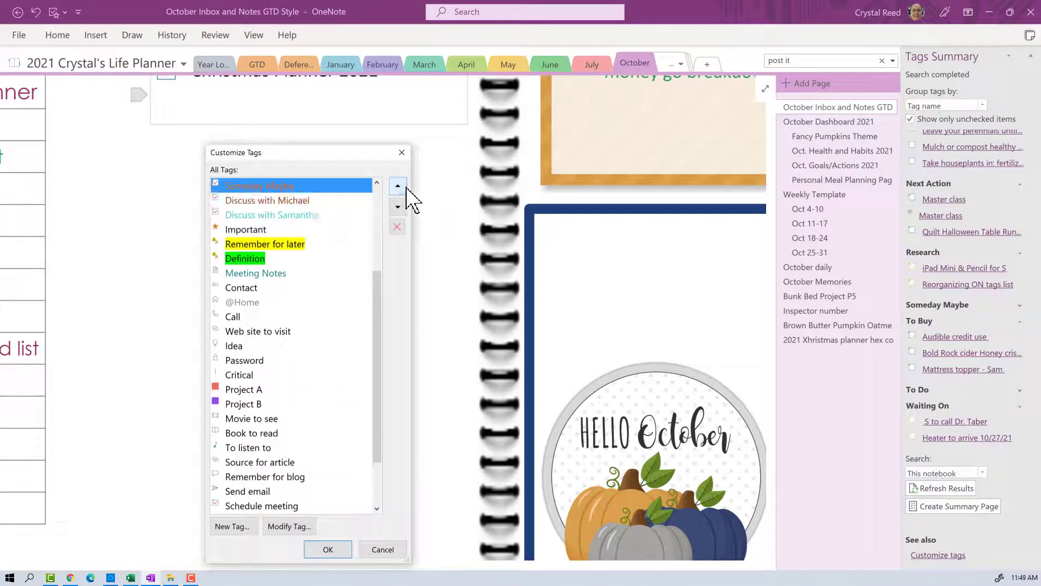
click(398, 186)
Move Call /Text up to Ctrl+5 just below To Do.
scroll(304, 488, down, 3)
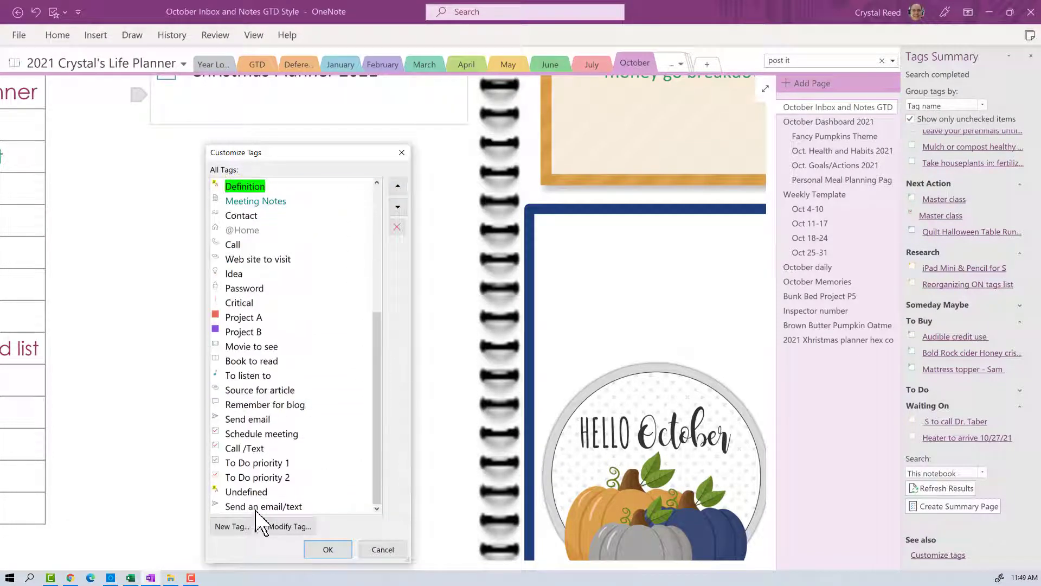
click(244, 448)
click(399, 186)
click(399, 186)
click(398, 186)
click(398, 186)
click(399, 186)
click(398, 186)
click(398, 186)
click(397, 186)
click(397, 185)
click(397, 186)
click(397, 186)
click(398, 185)
click(397, 185)
click(397, 207)
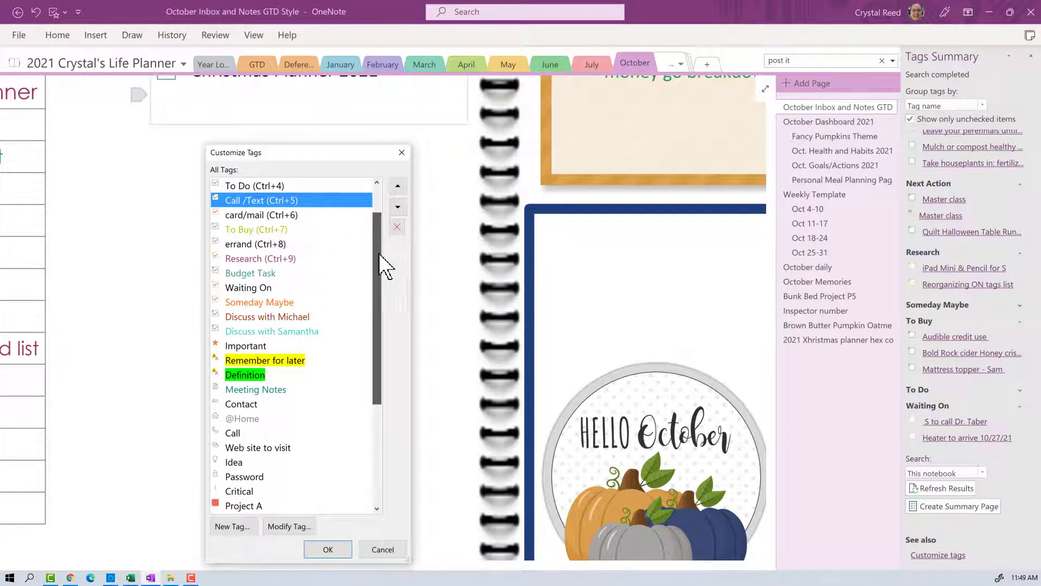
scroll(382, 268, up, 1)
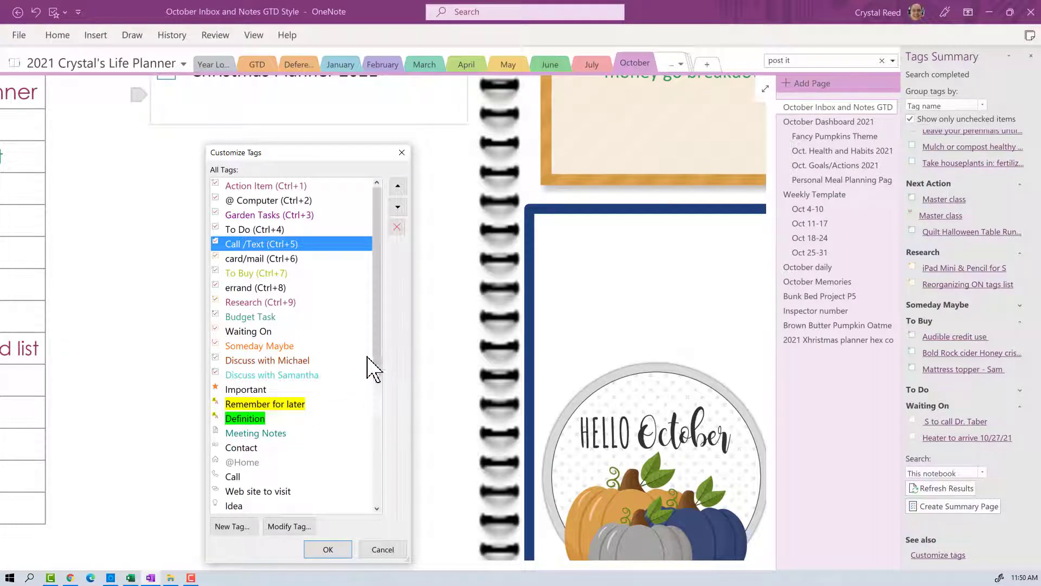
Review the reordered tag list from Action Item to Research, then confirm with OK.
drag(380, 351, 347, 417)
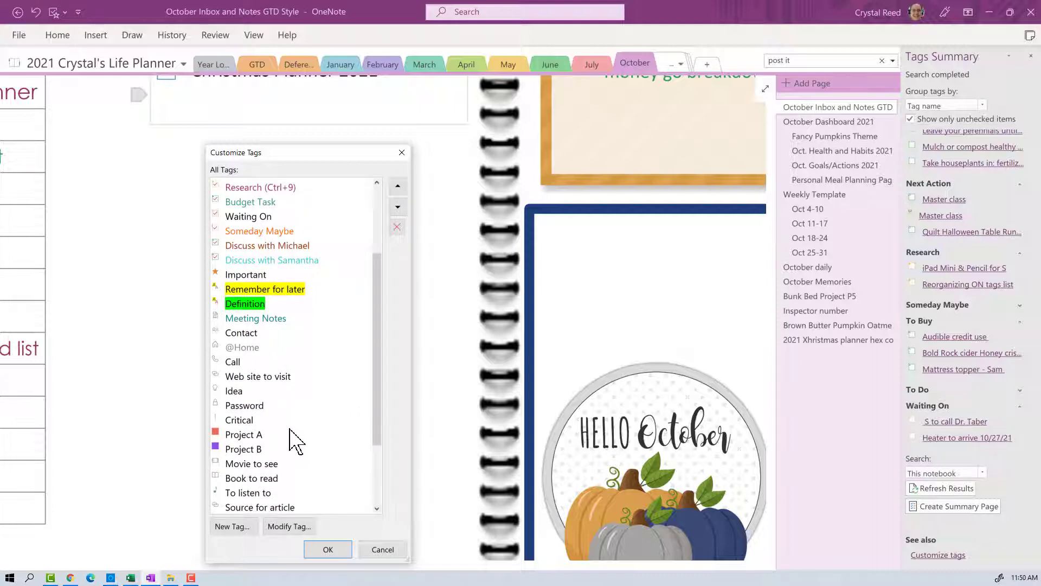
drag(373, 428, 377, 455)
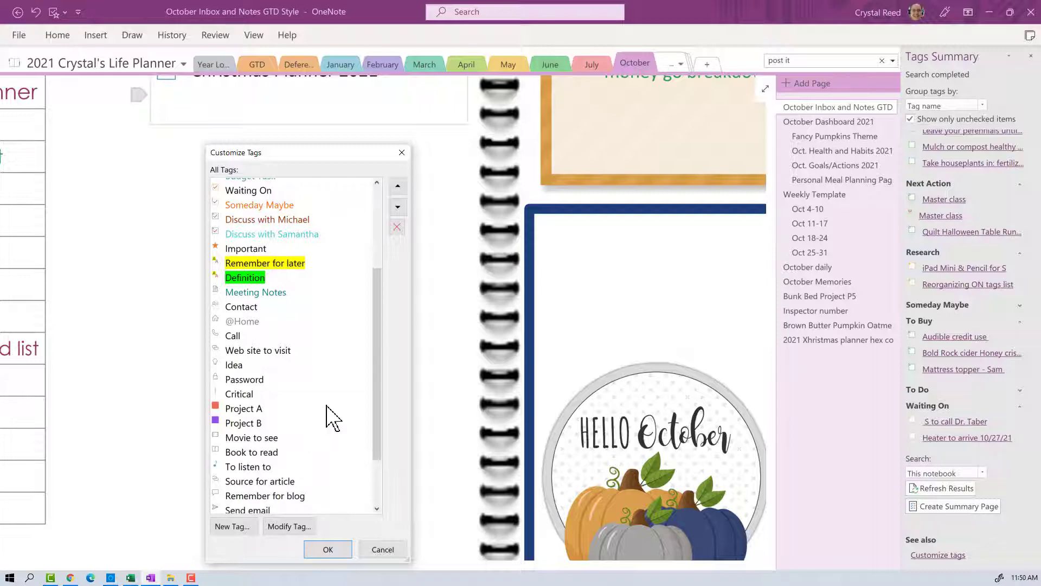
drag(378, 367, 422, 270)
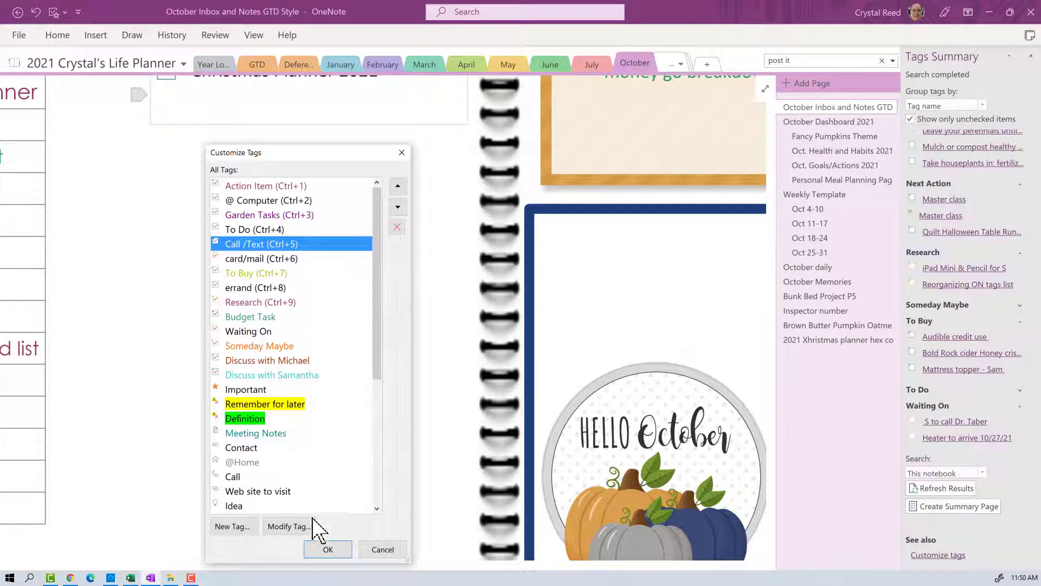
click(328, 550)
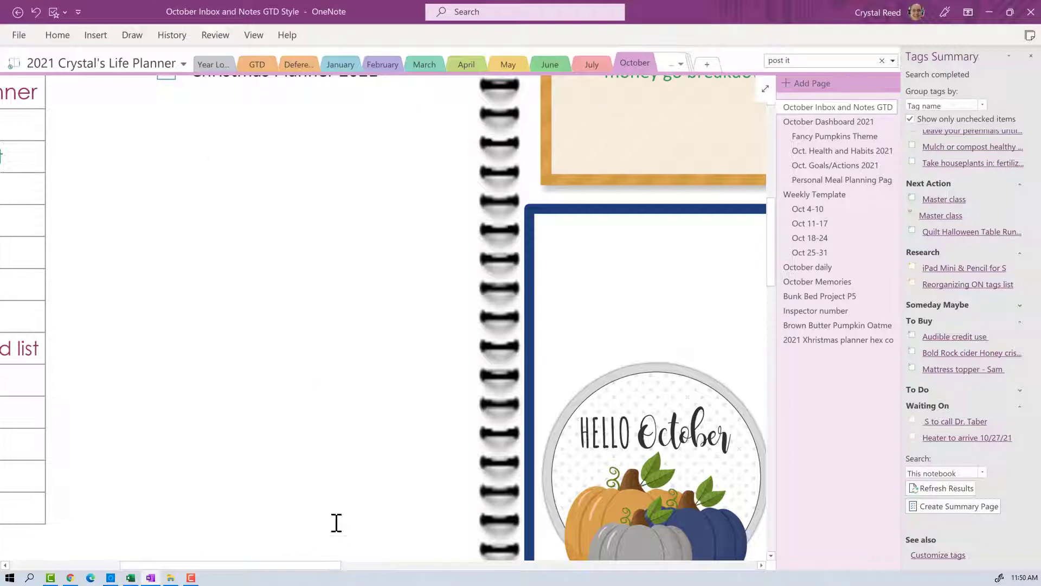
click(64, 13)
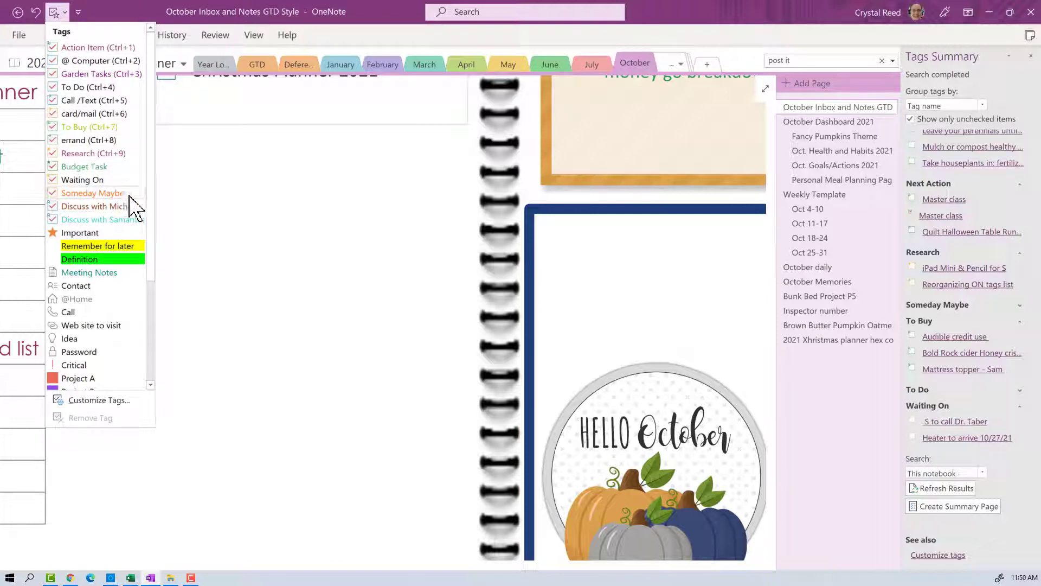
scroll(153, 195, down, 3)
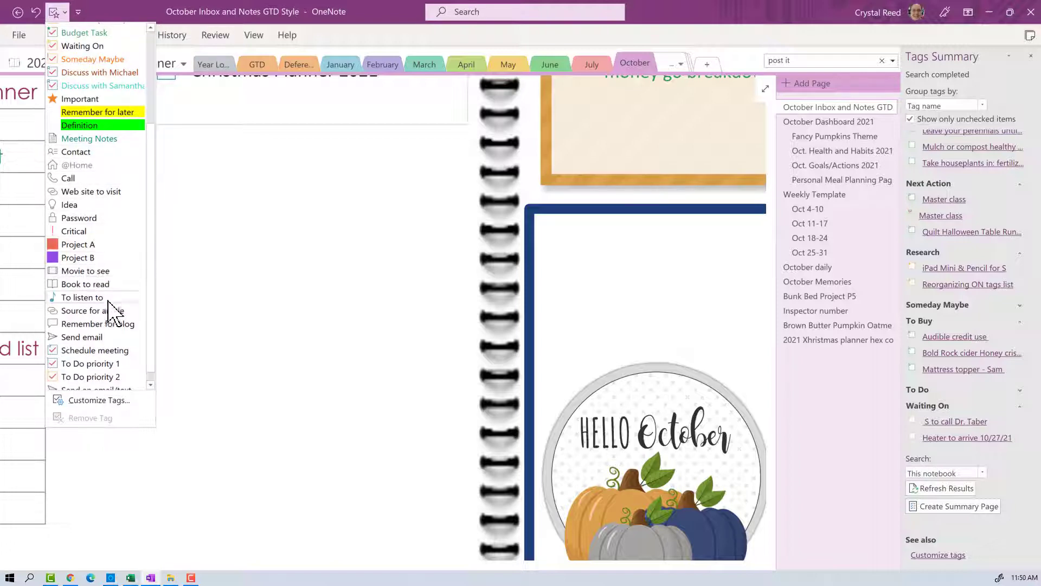
scroll(151, 304, down, 1)
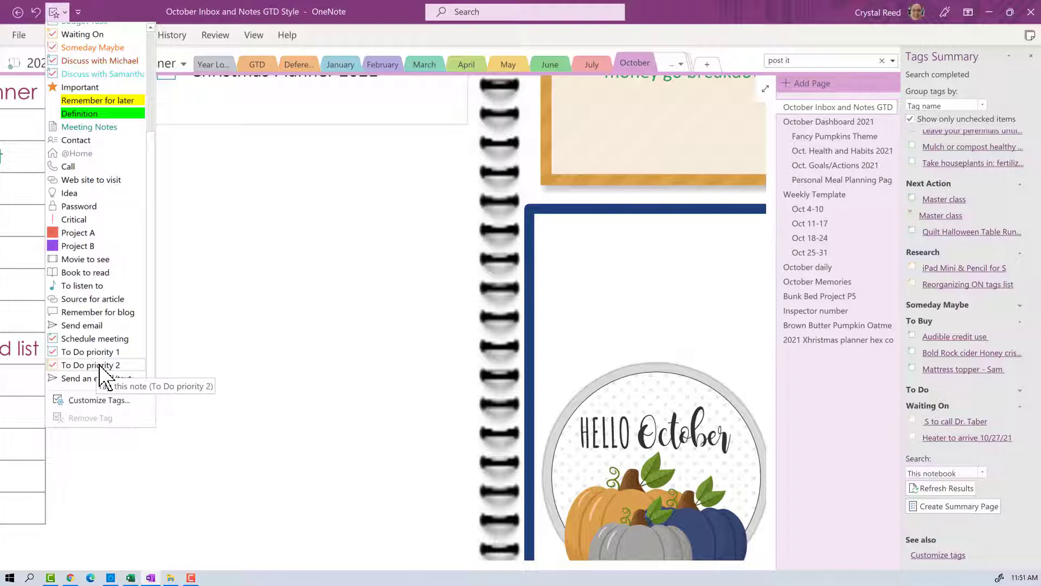
scroll(153, 325, up, 10)
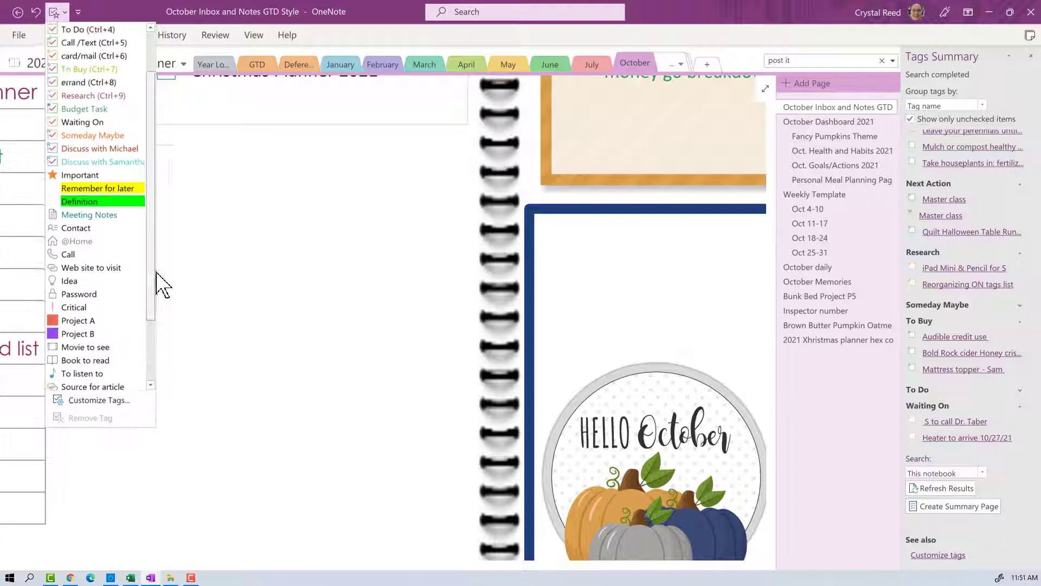
click(259, 202)
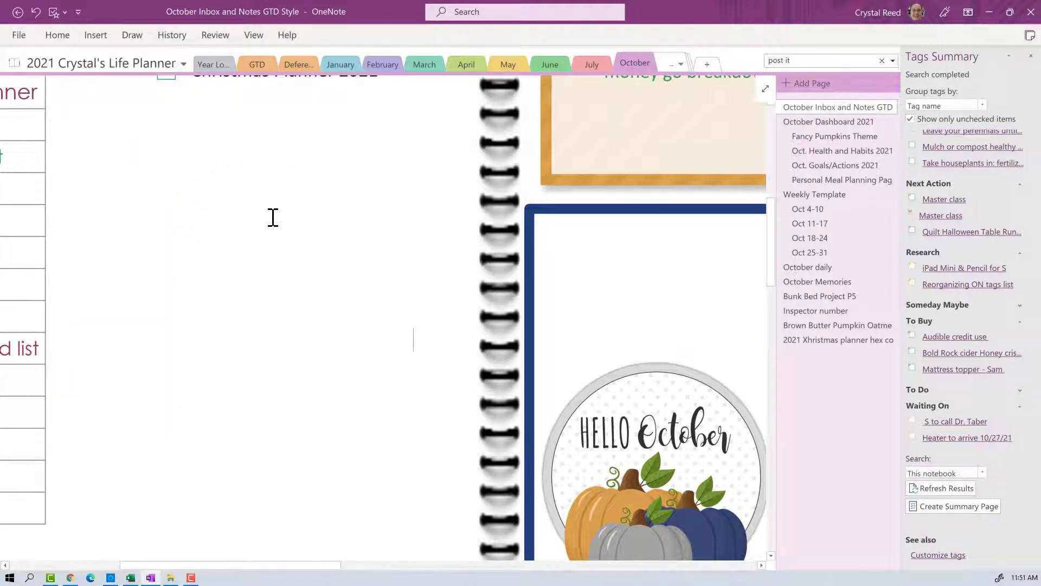